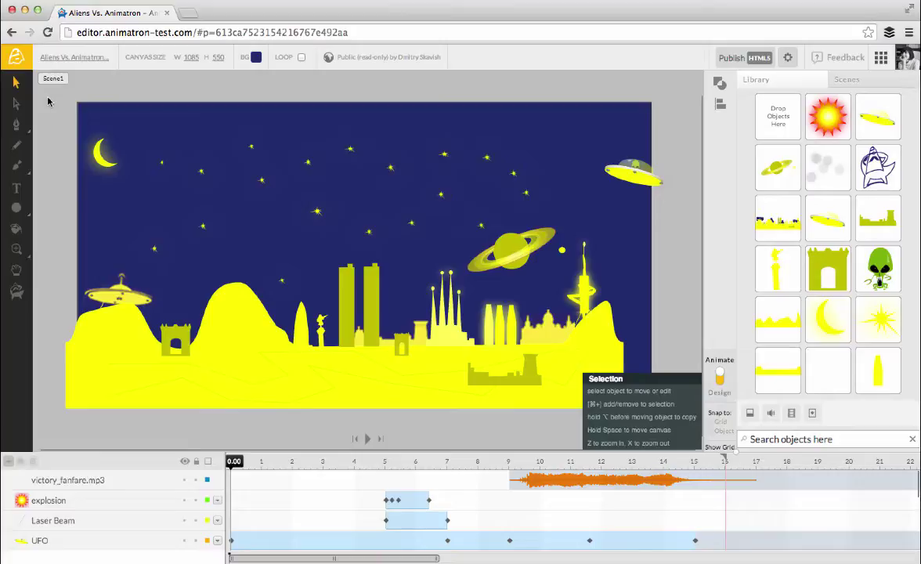
Open the main menu and show its Project submenu of project commands
click(18, 58)
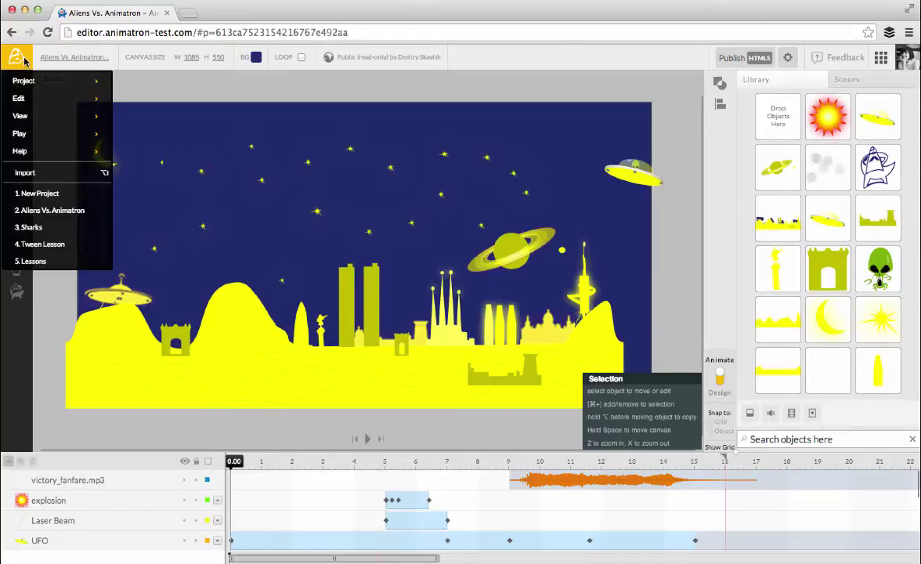
mouse_move(36, 78)
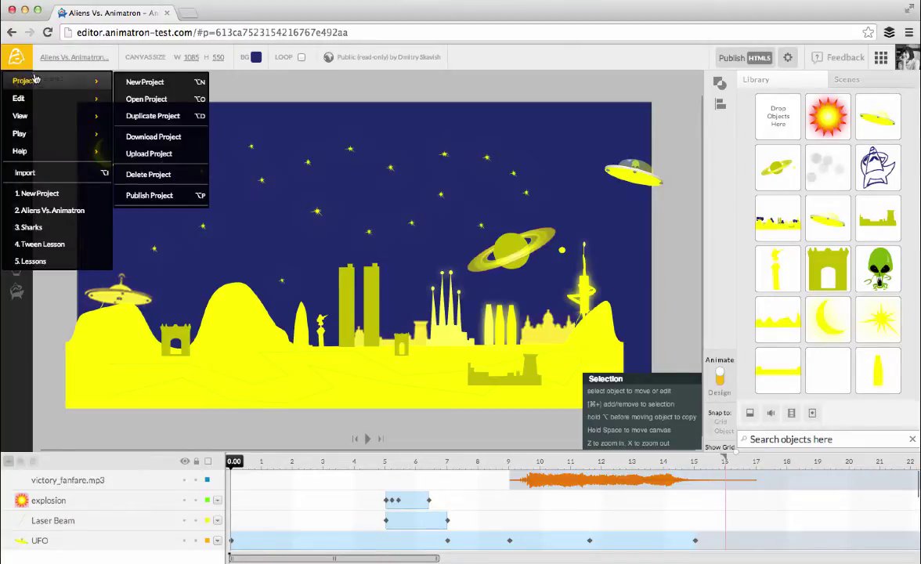
Open the saved-project list and page through all 25 saved projects
click(184, 98)
drag(300, 178, 238, 126)
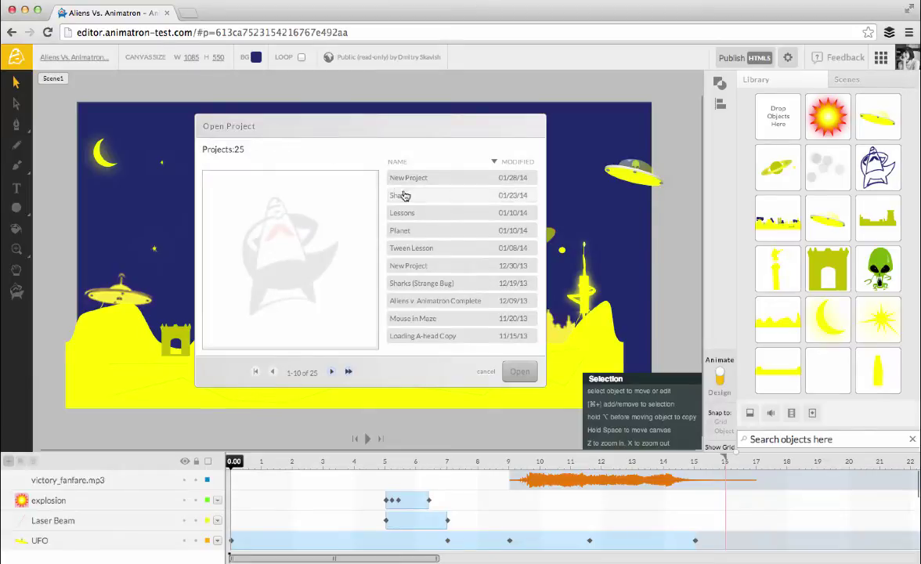
click(332, 372)
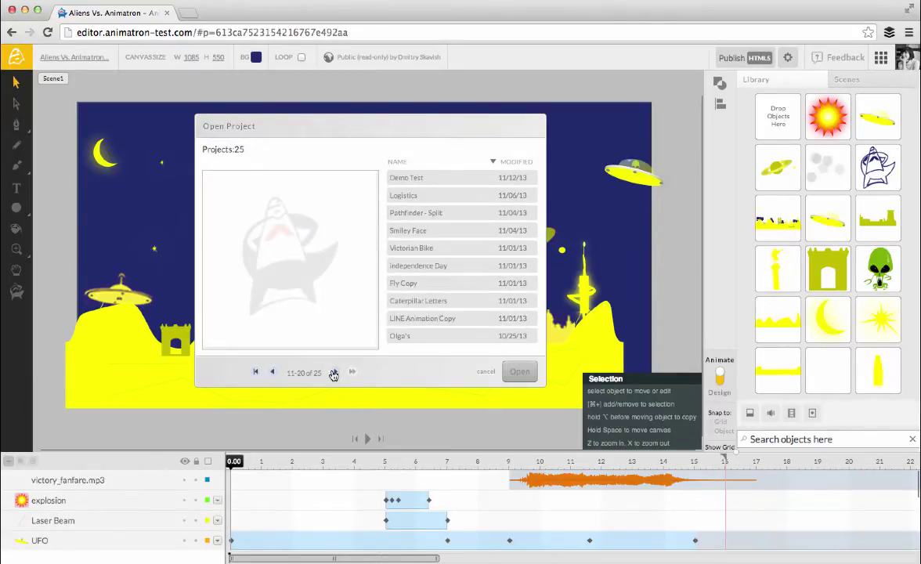
click(333, 373)
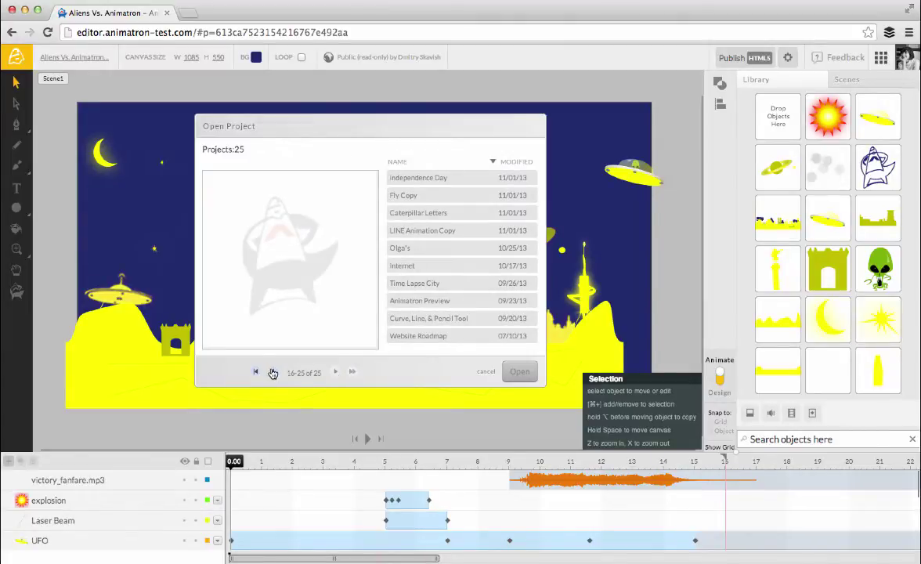
click(272, 372)
click(332, 374)
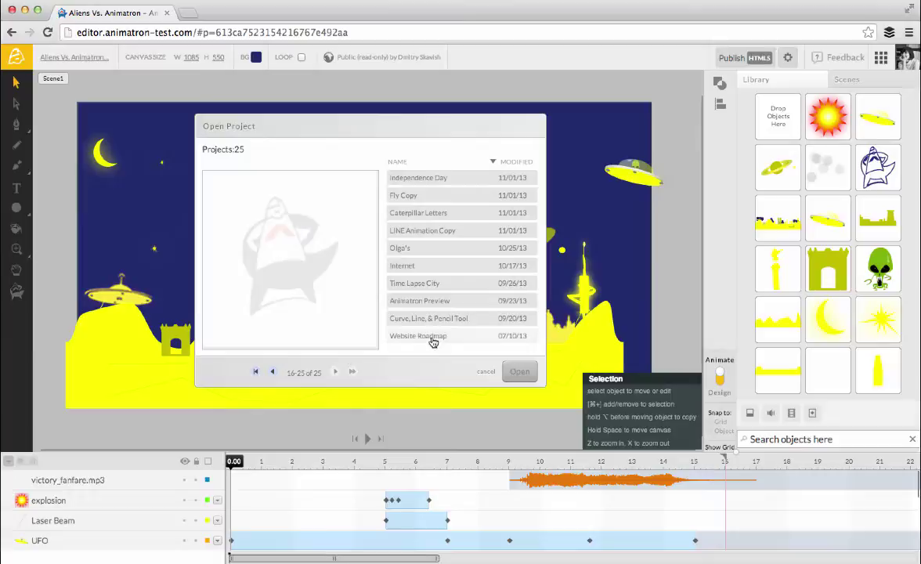
Preview the Independence Day, an unthumbnailed project, and Time Lapse City entries
click(418, 179)
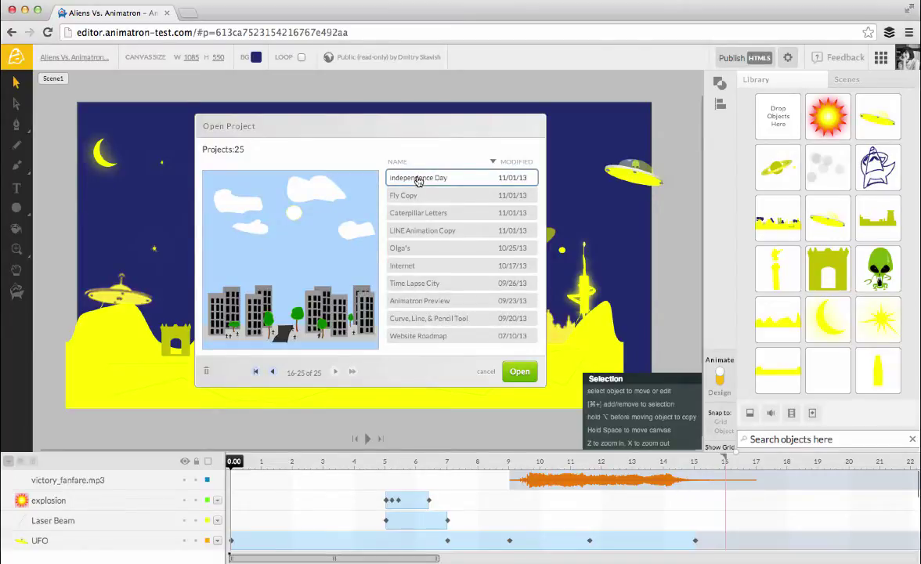
click(404, 250)
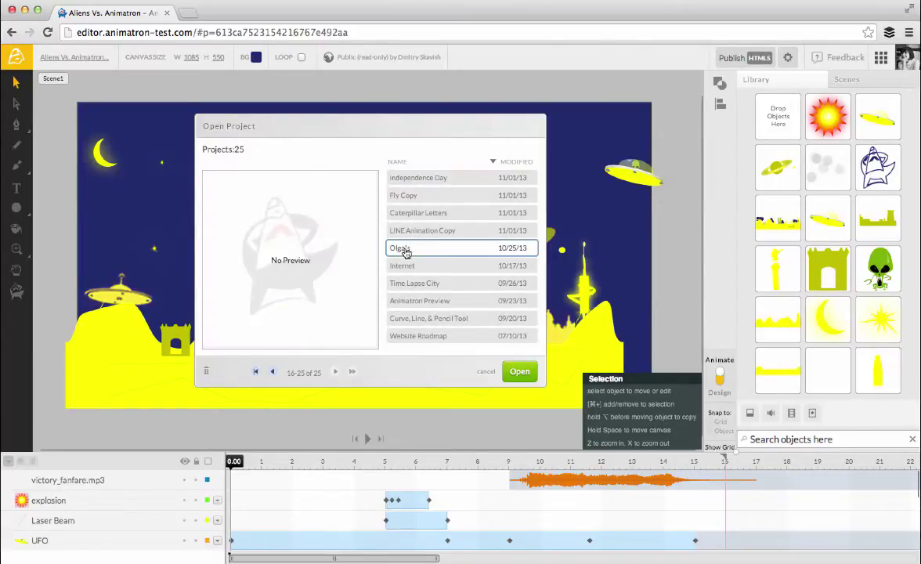
click(399, 284)
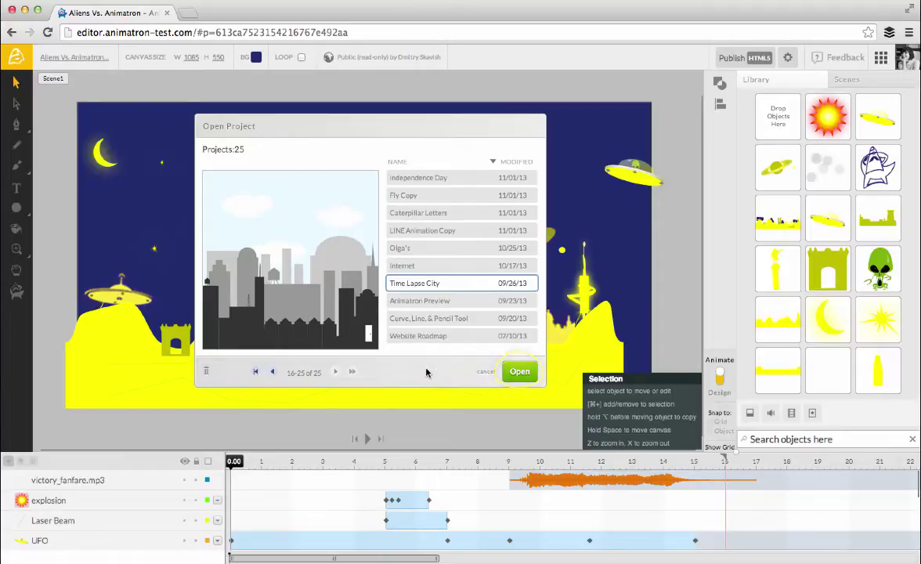
Cancel the project list, look over the Help and Project menus, then close them
click(484, 371)
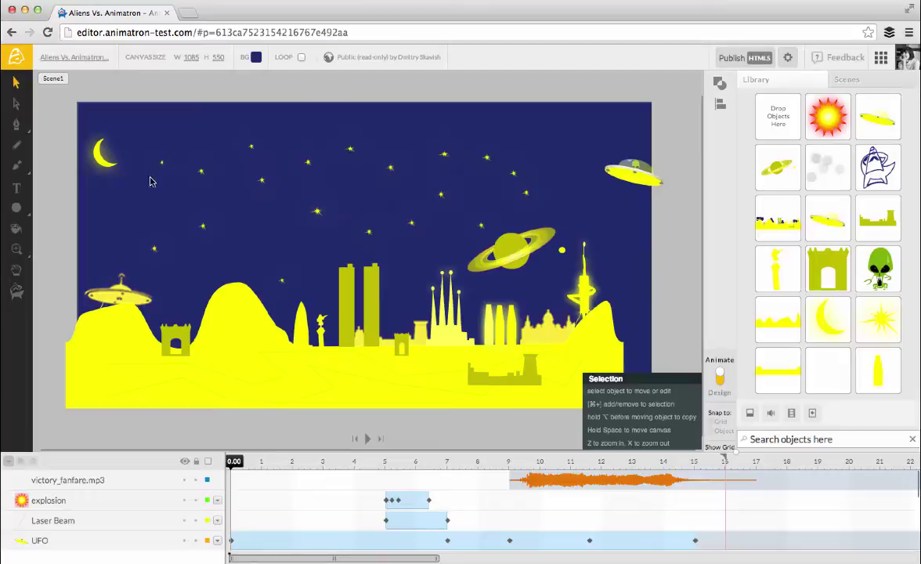
click(18, 59)
mouse_move(46, 161)
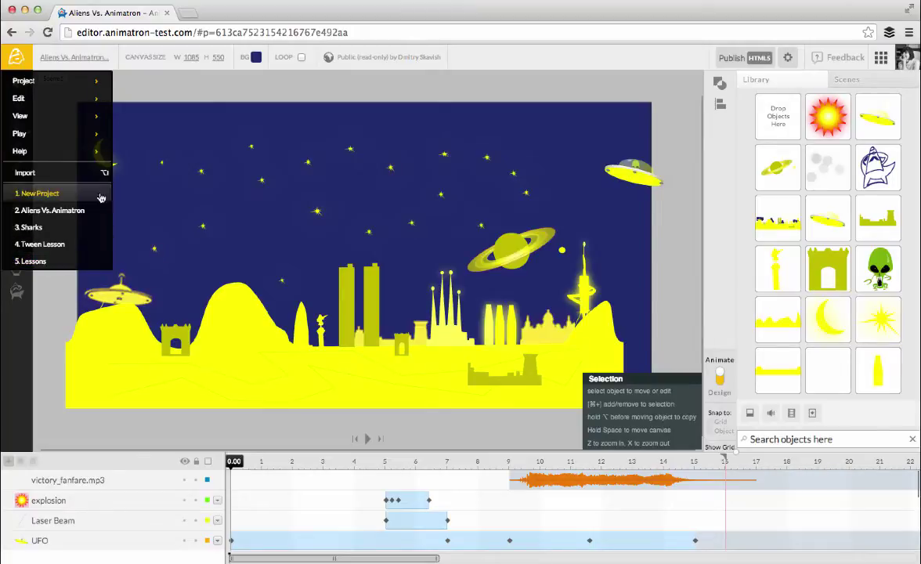
mouse_move(78, 80)
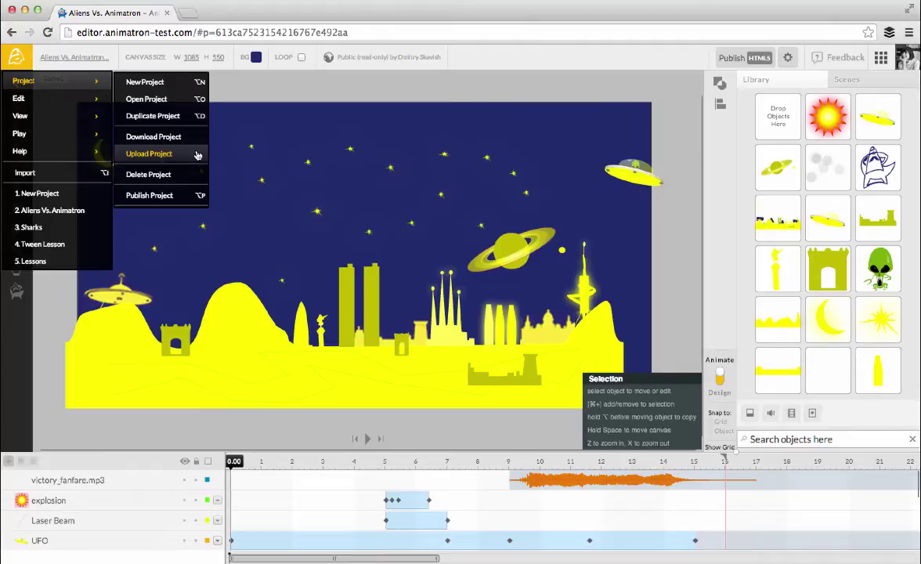
click(162, 221)
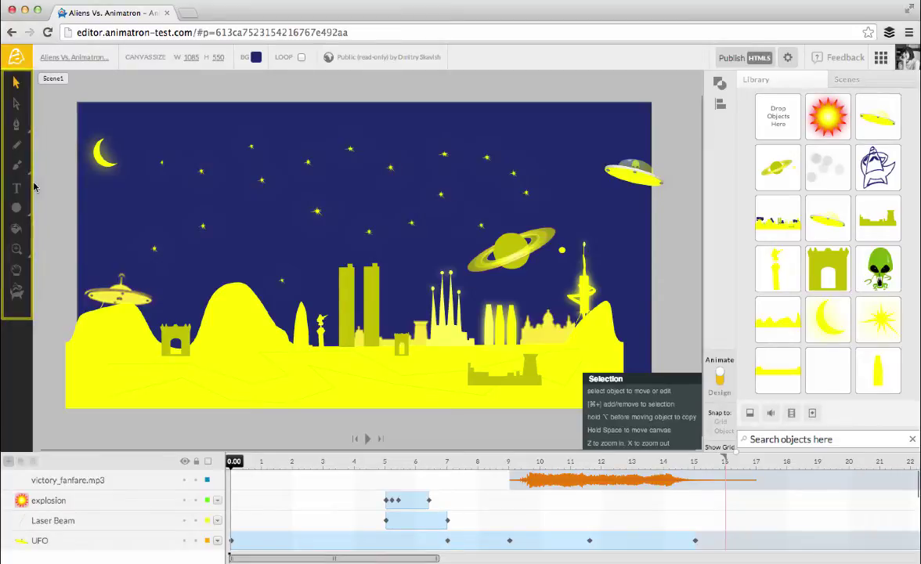
View the Import options (Take Picture / Select File) and dismiss them without importing
click(17, 57)
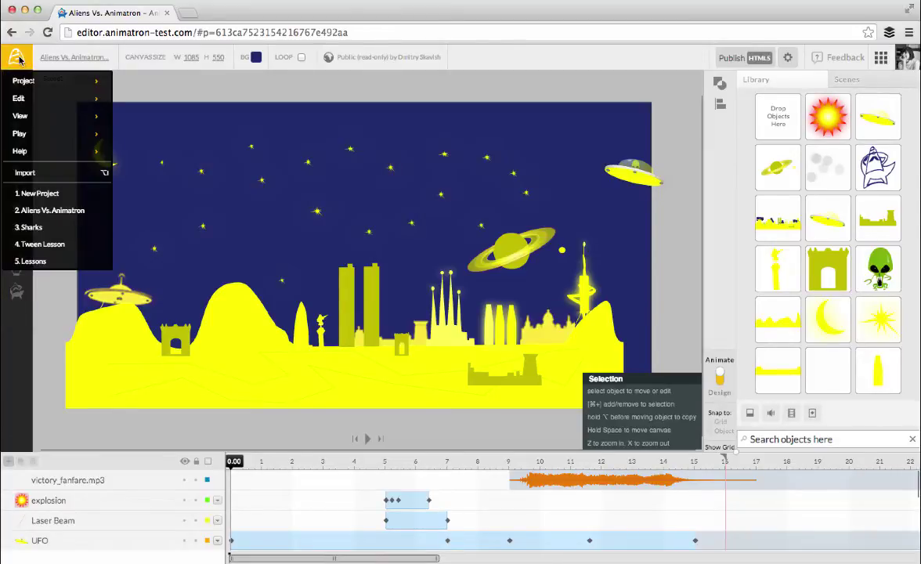
mouse_move(31, 127)
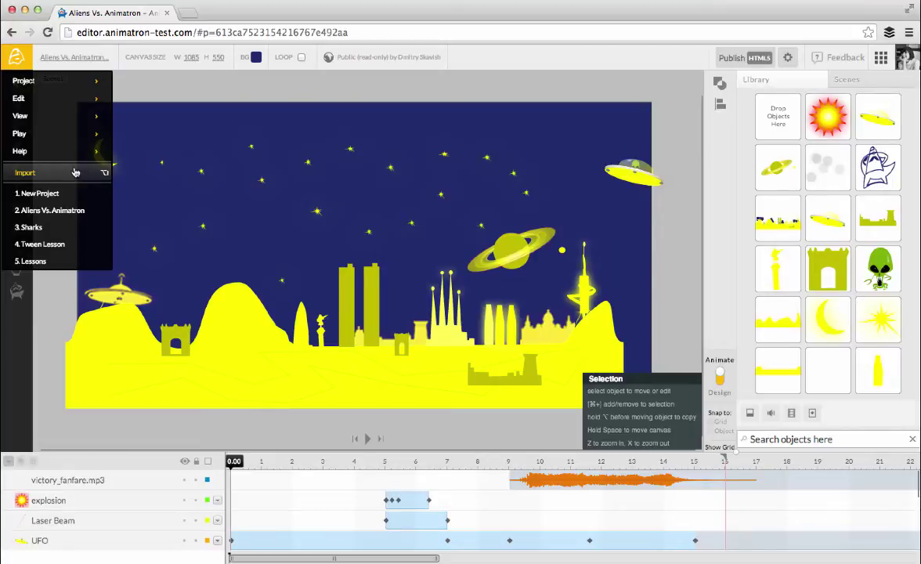
click(69, 173)
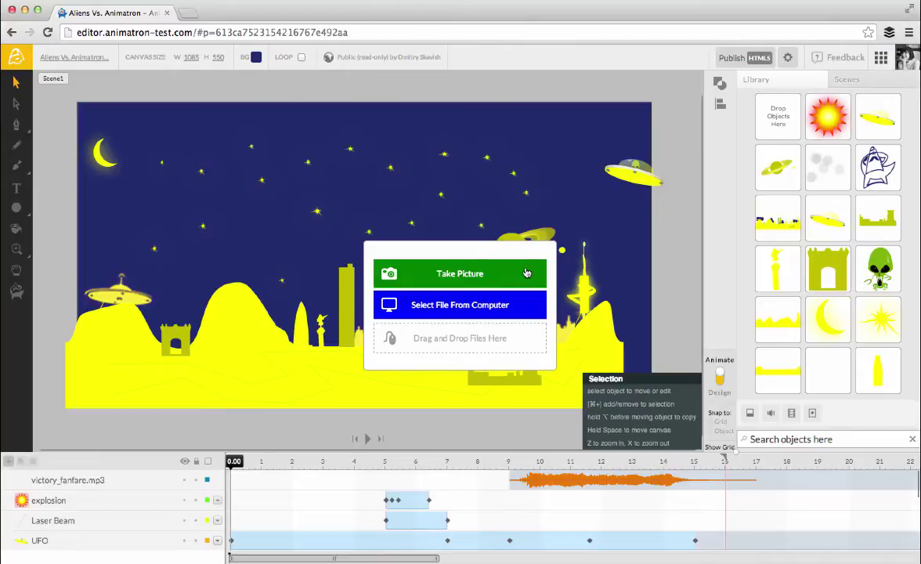
click(477, 237)
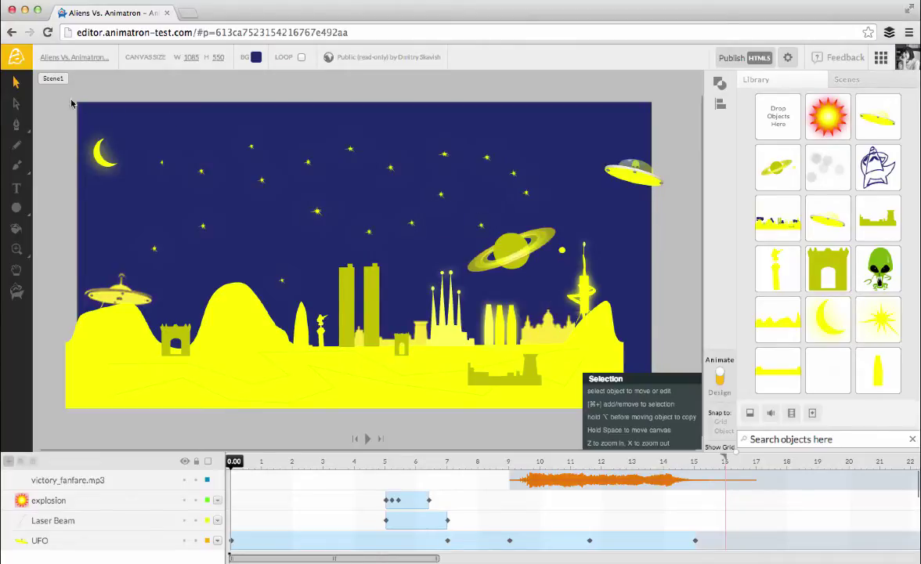
click(14, 55)
mouse_move(63, 100)
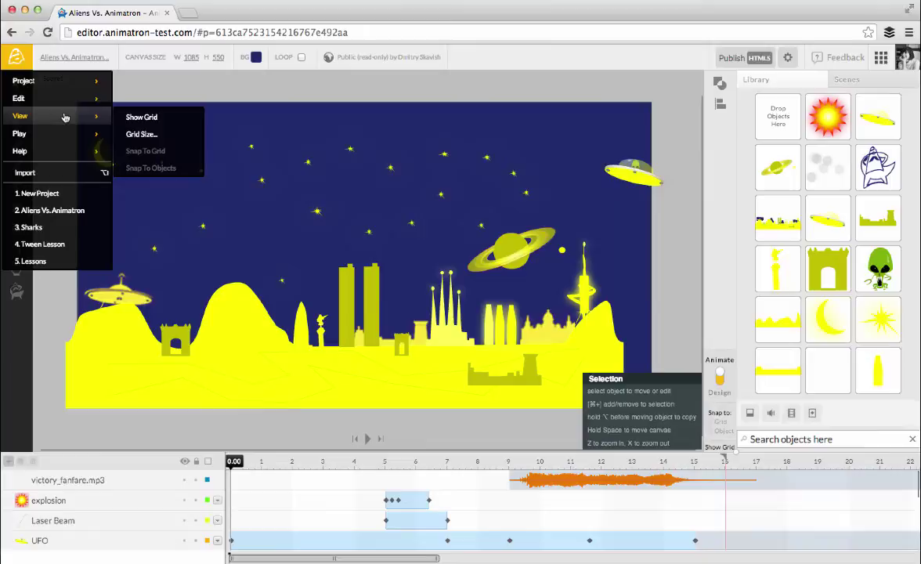
click(185, 120)
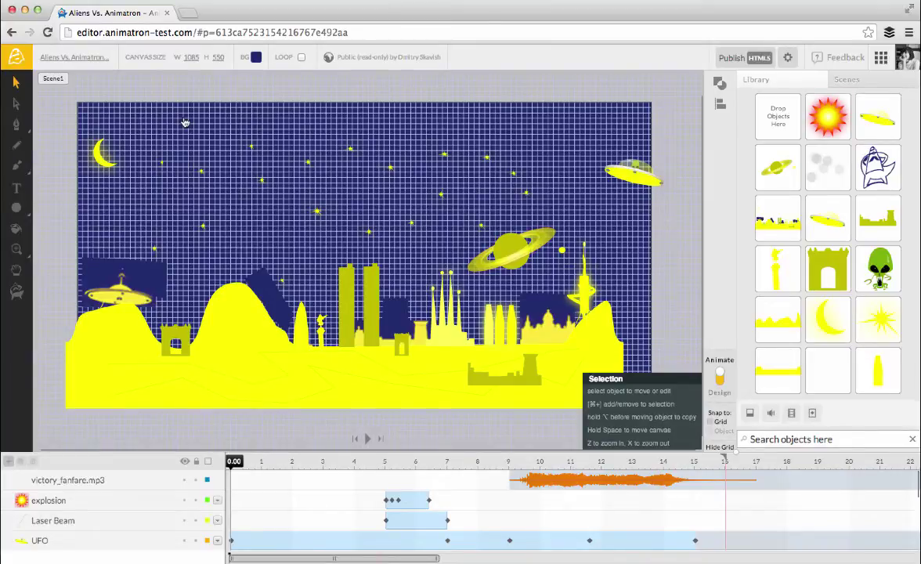
click(23, 57)
mouse_move(78, 115)
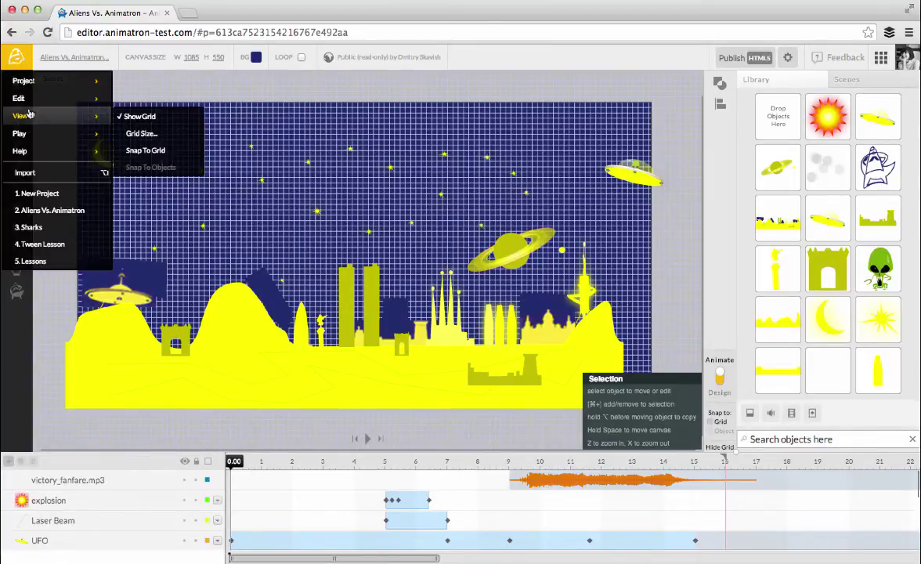
click(161, 134)
key(Return)
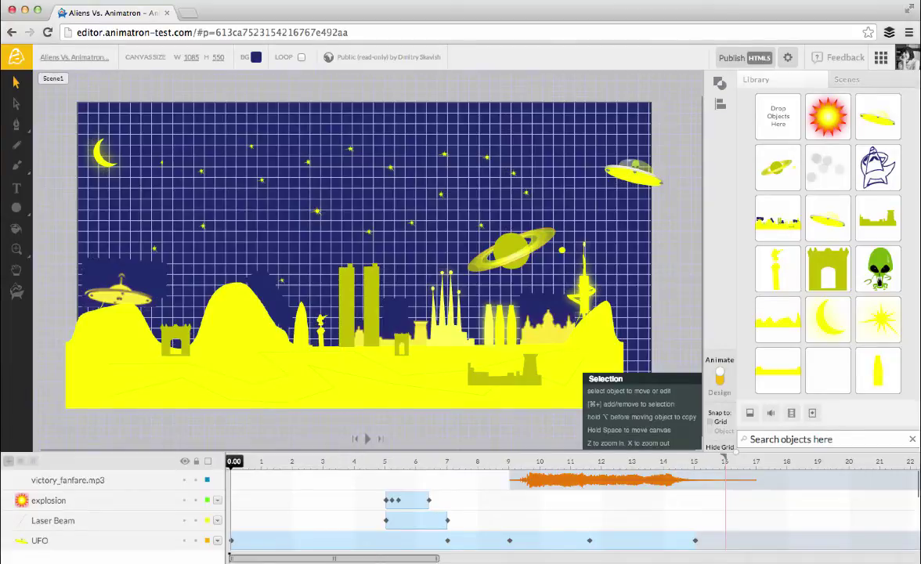
click(17, 56)
mouse_move(24, 116)
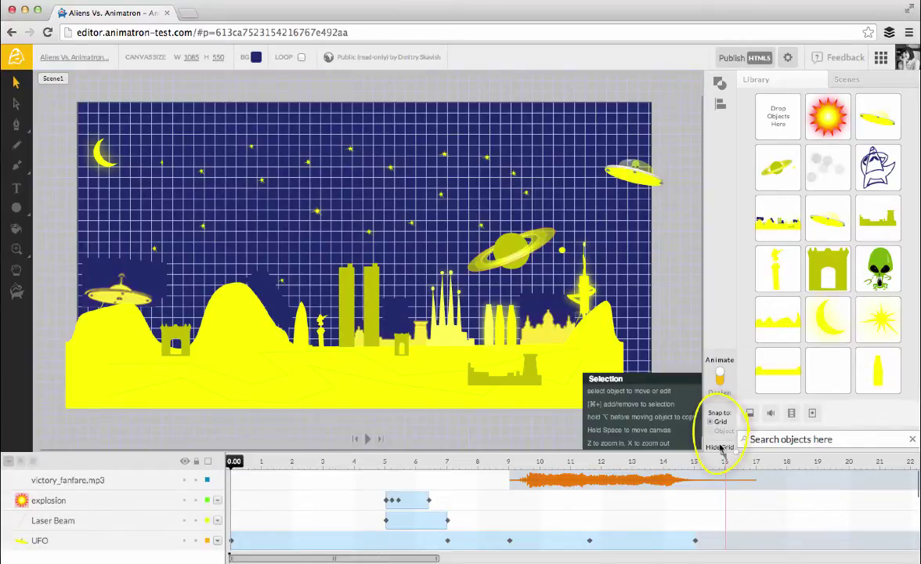
click(719, 447)
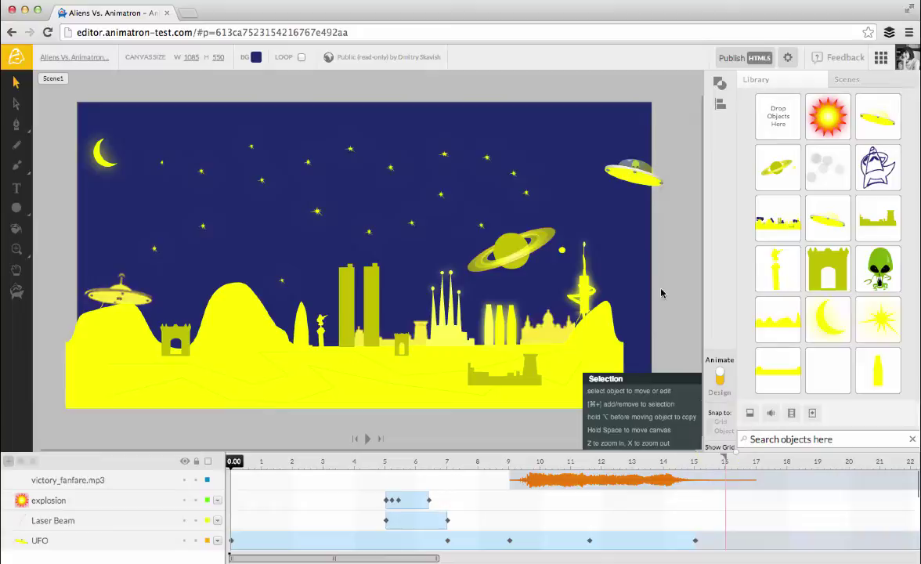
Resize the canvas to 1085 wide by 564 high, leaving the project name unchanged
click(83, 58)
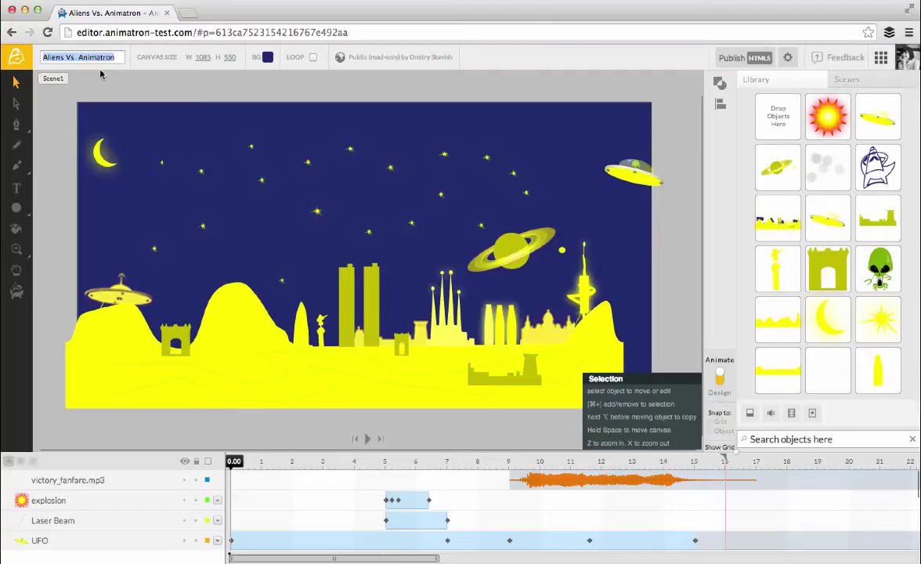
click(100, 74)
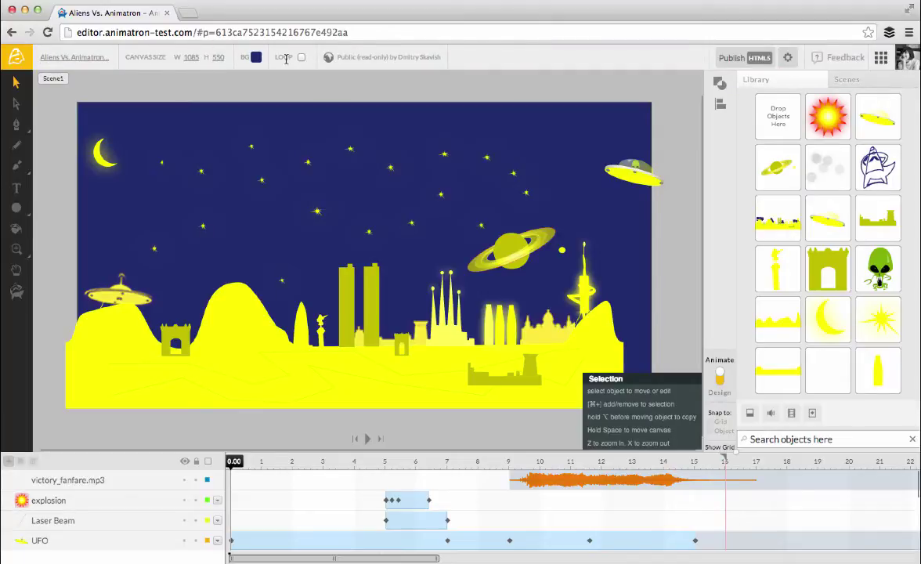
drag(216, 58, 148, 57)
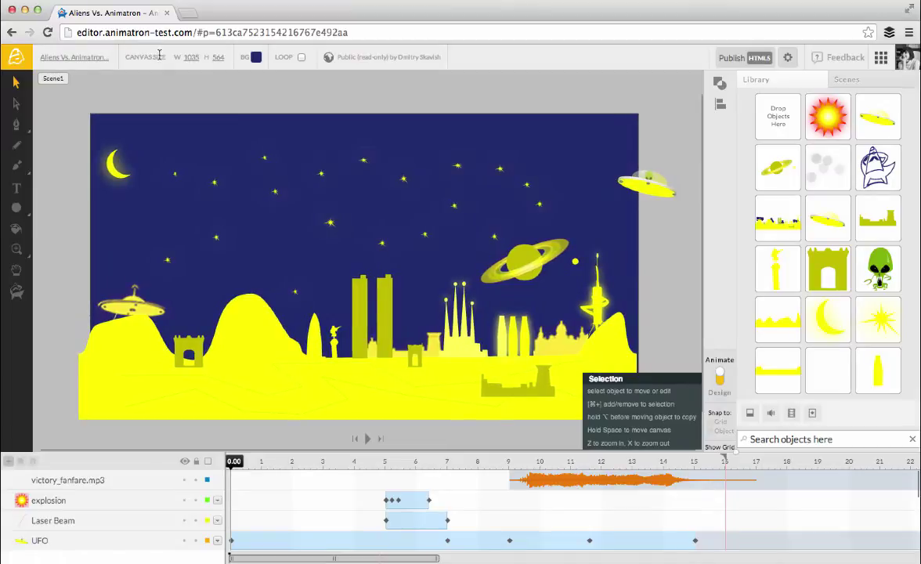
click(202, 57)
text(1085)
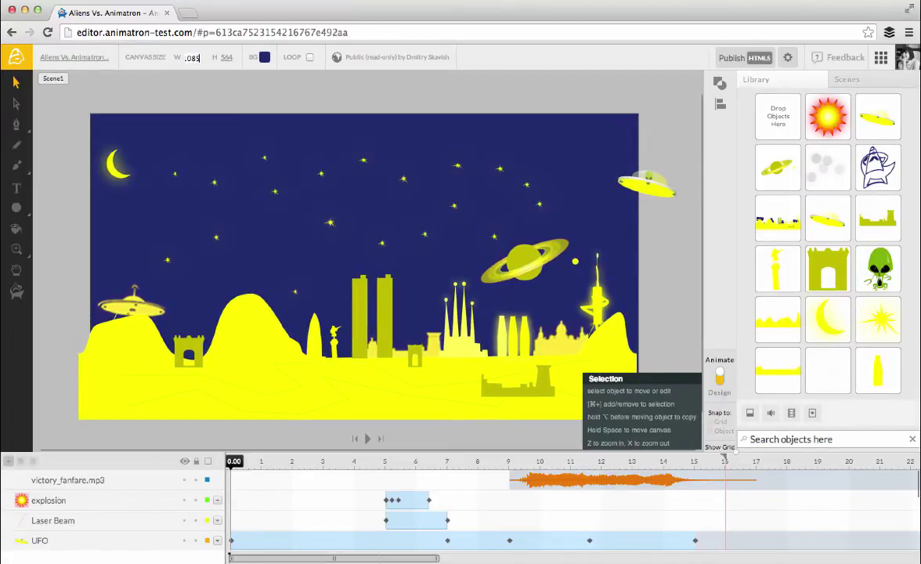
key(Return)
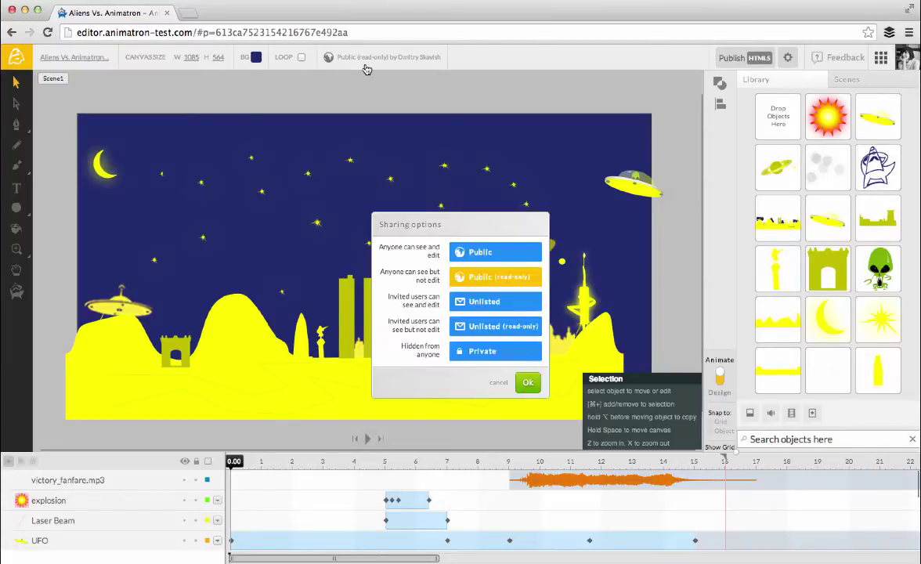
Review the sharing levels and confirm Public (read-only) access with Ok
click(335, 61)
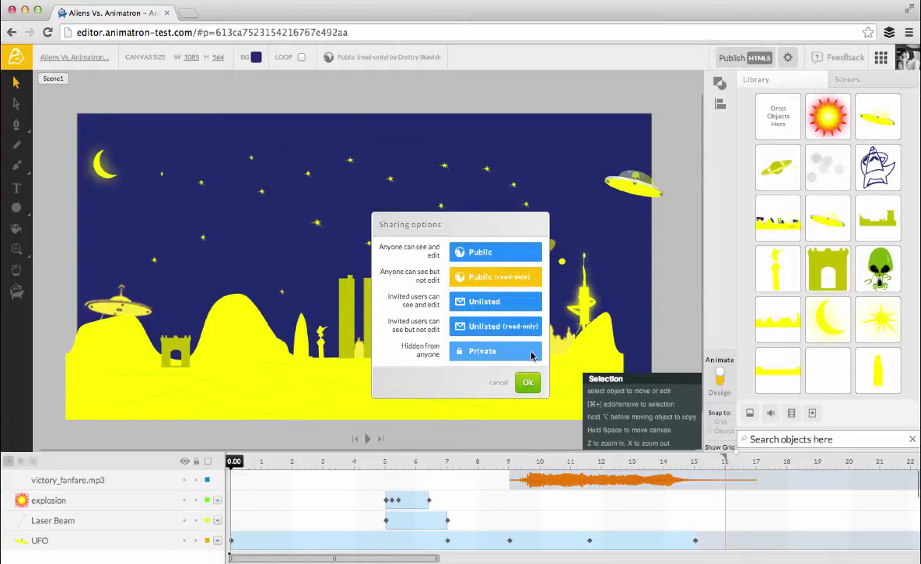
click(528, 383)
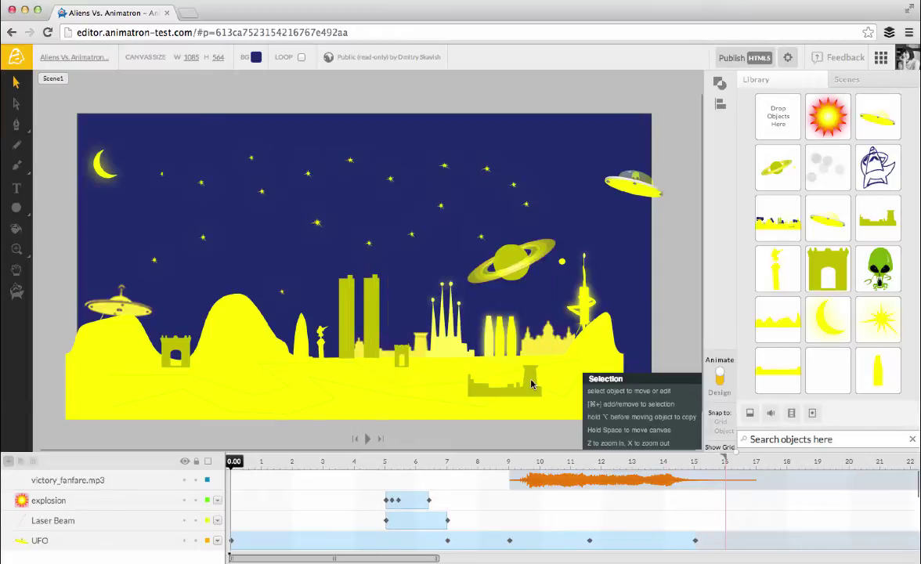
click(15, 64)
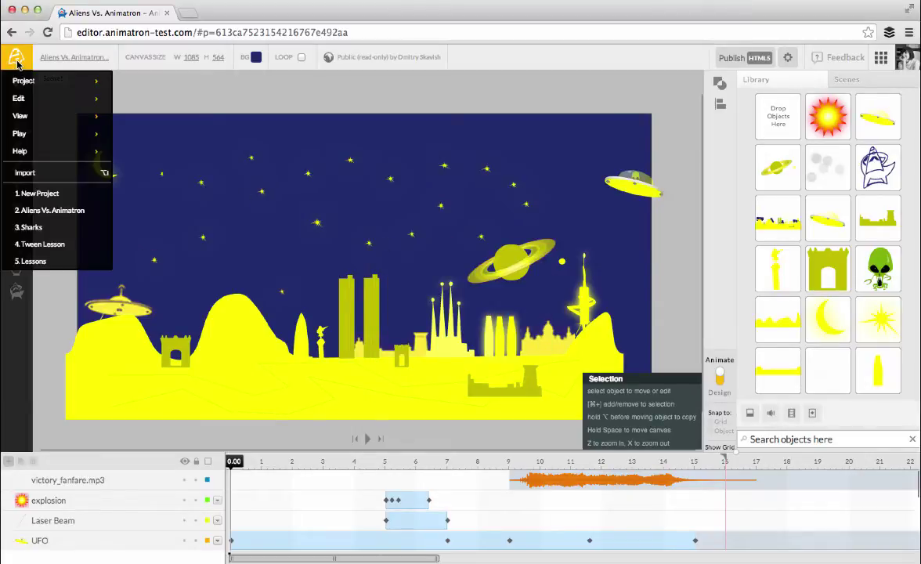
mouse_move(33, 154)
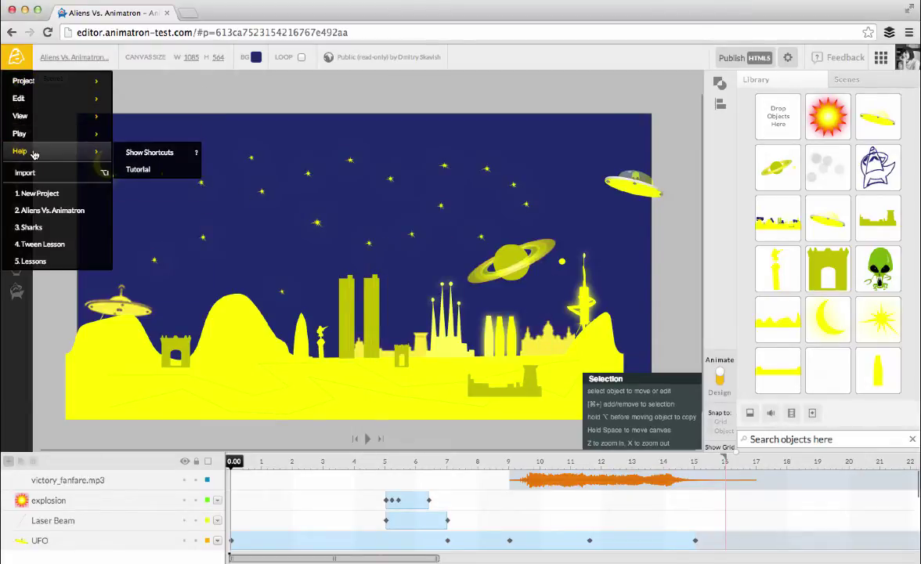
click(142, 153)
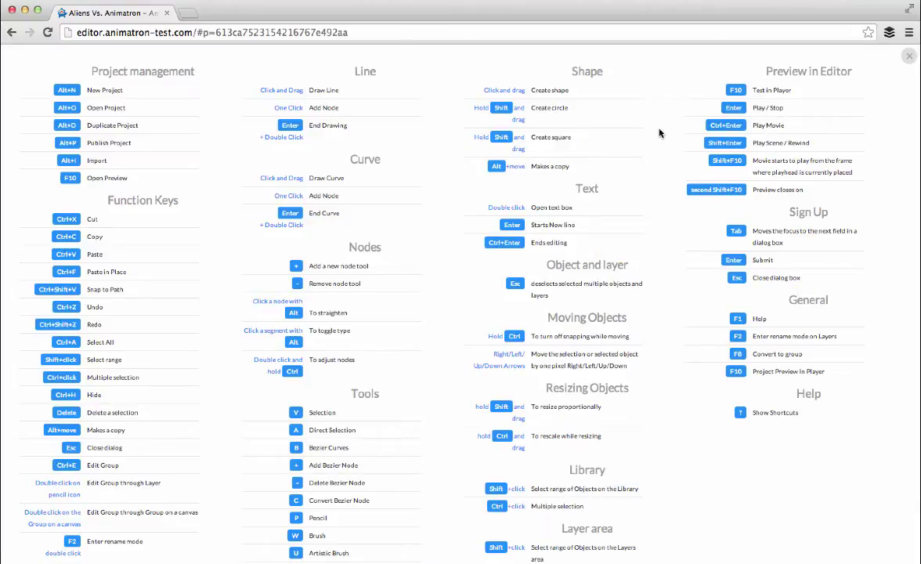
click(909, 55)
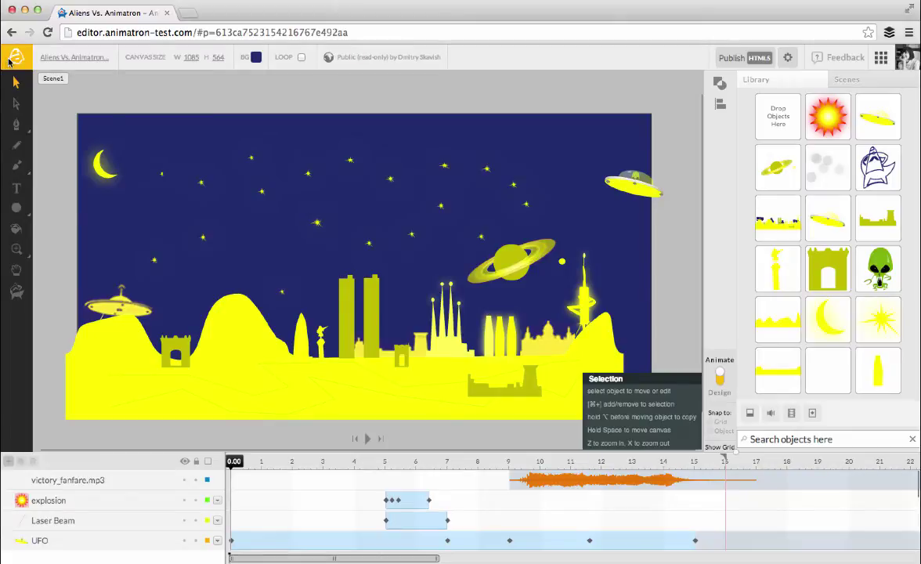
click(8, 60)
mouse_move(69, 157)
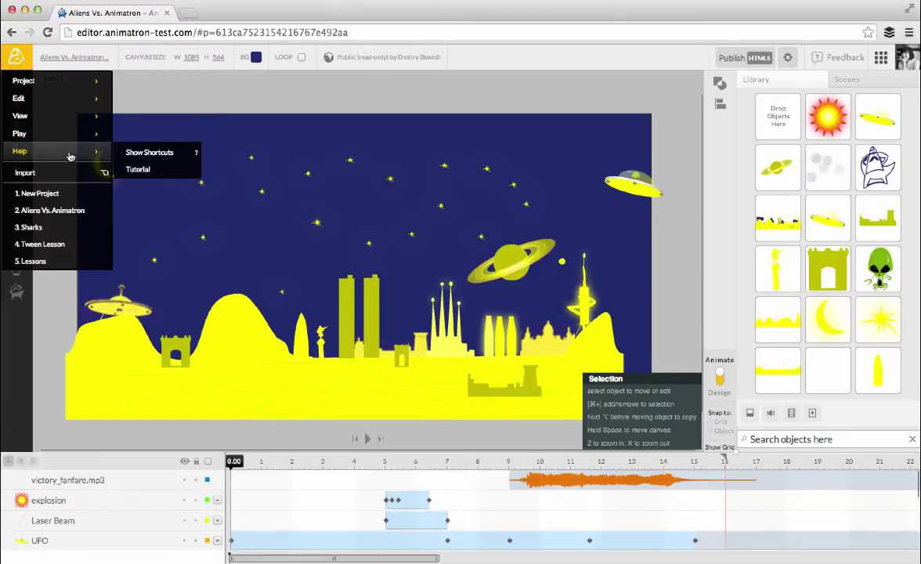
click(172, 169)
scroll(433, 274, down, 5)
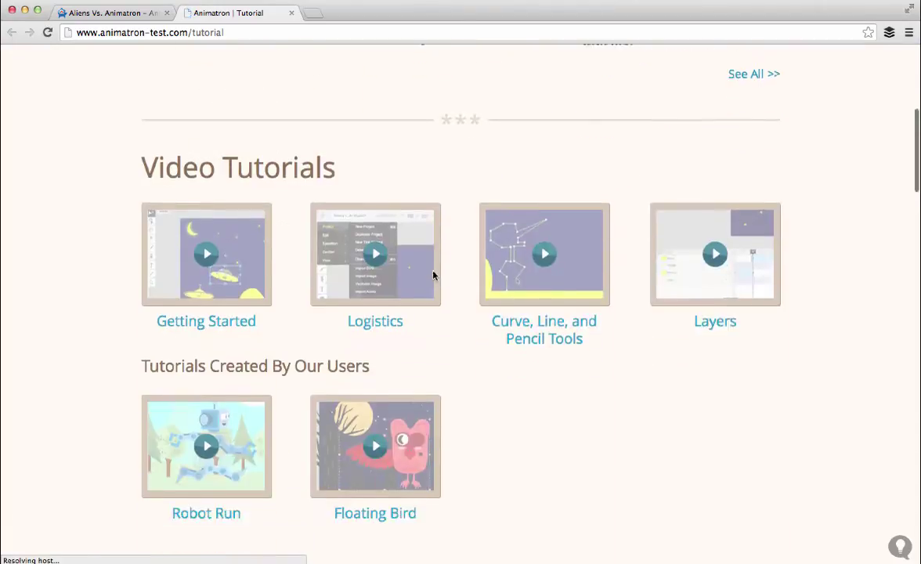
scroll(433, 274, down, 6)
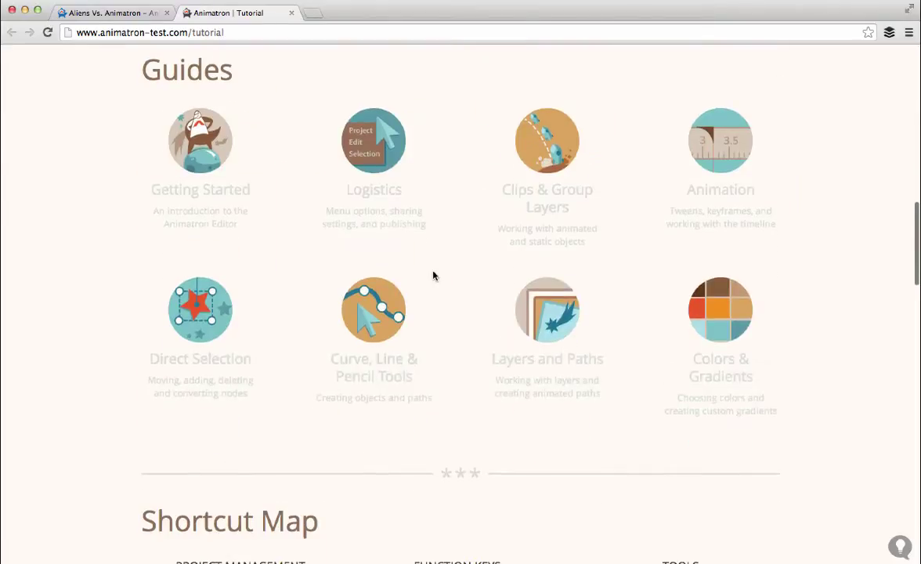
scroll(433, 274, up, 10)
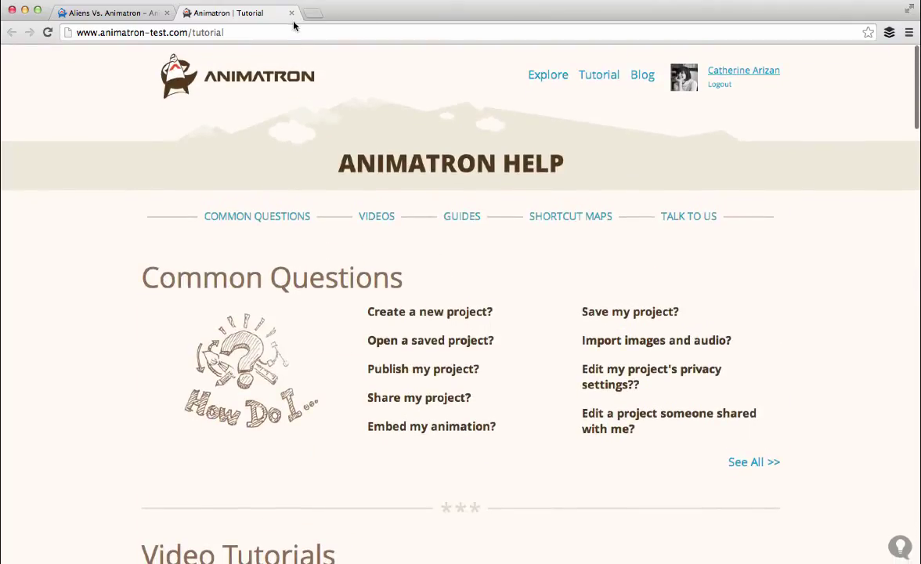
click(292, 13)
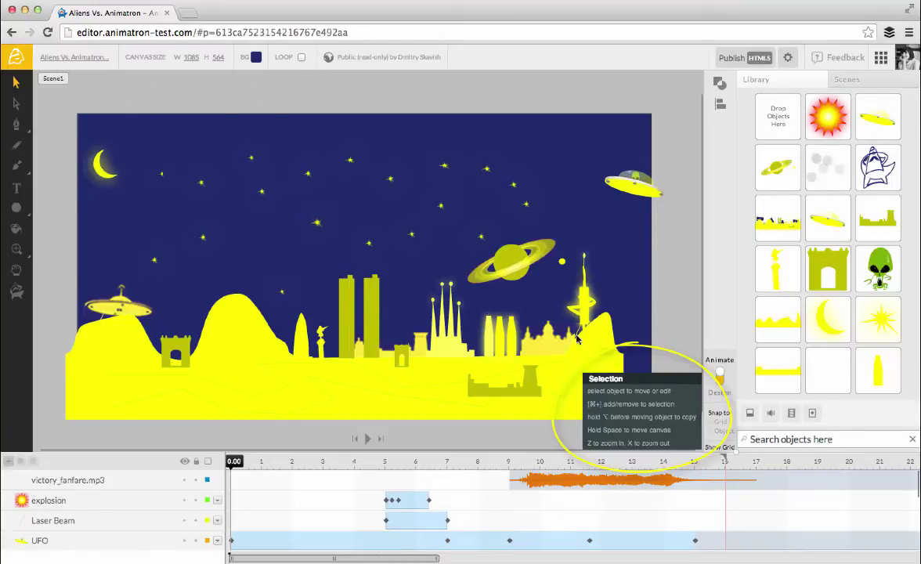
click(610, 402)
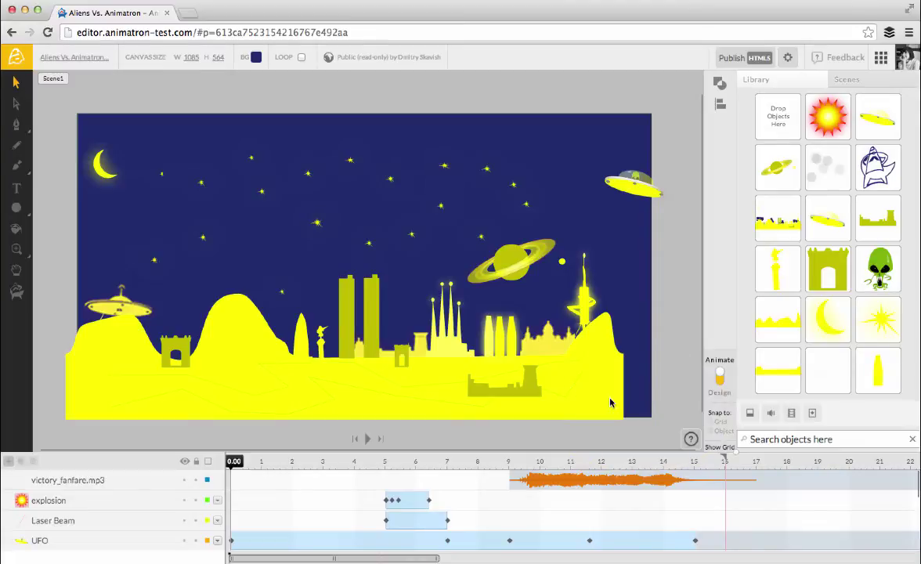
click(690, 441)
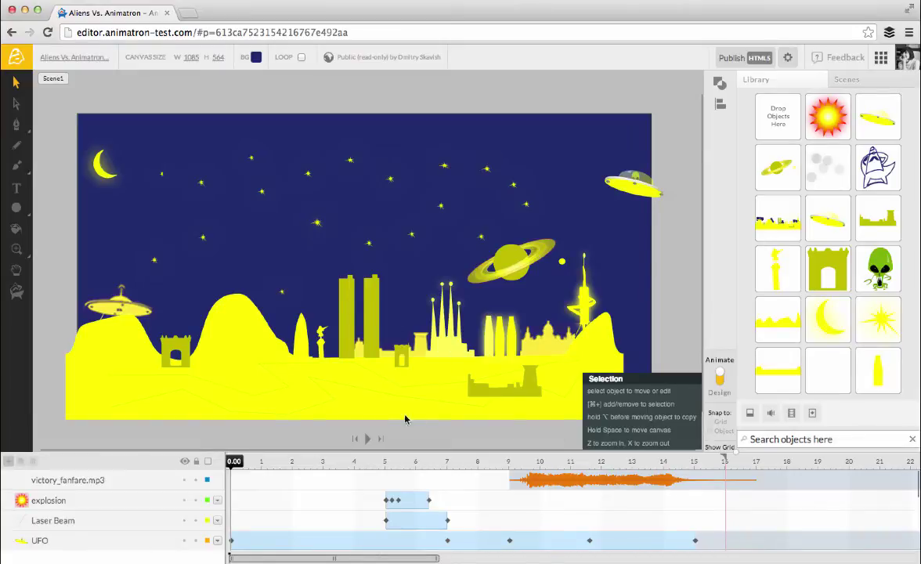
click(17, 56)
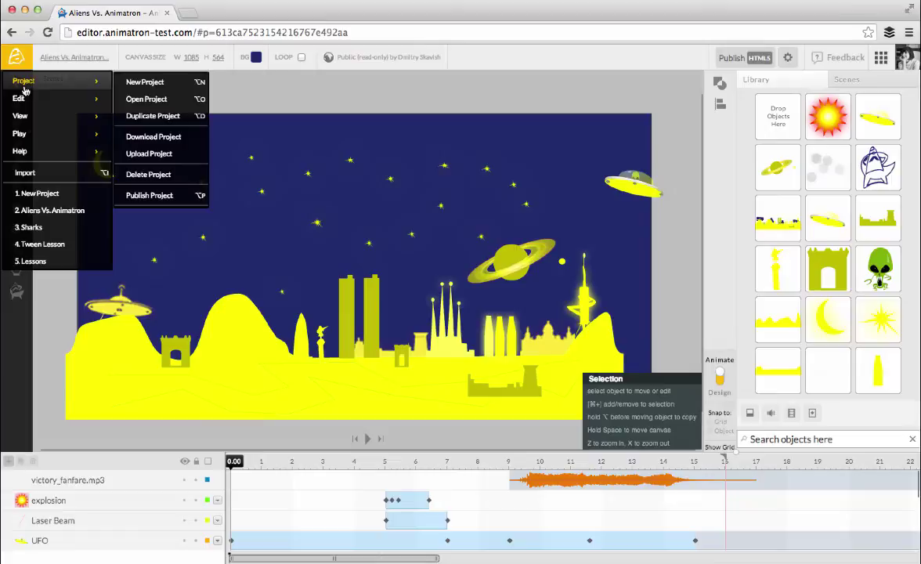
mouse_move(33, 135)
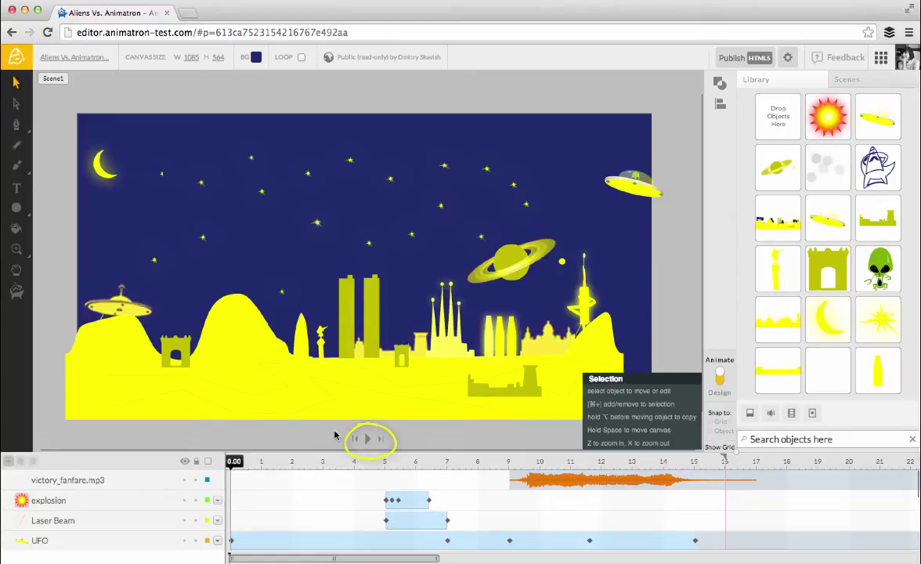
Play the preview to 7.60 s, rewind, then play from 8 s and stop at 9.80 s
click(368, 439)
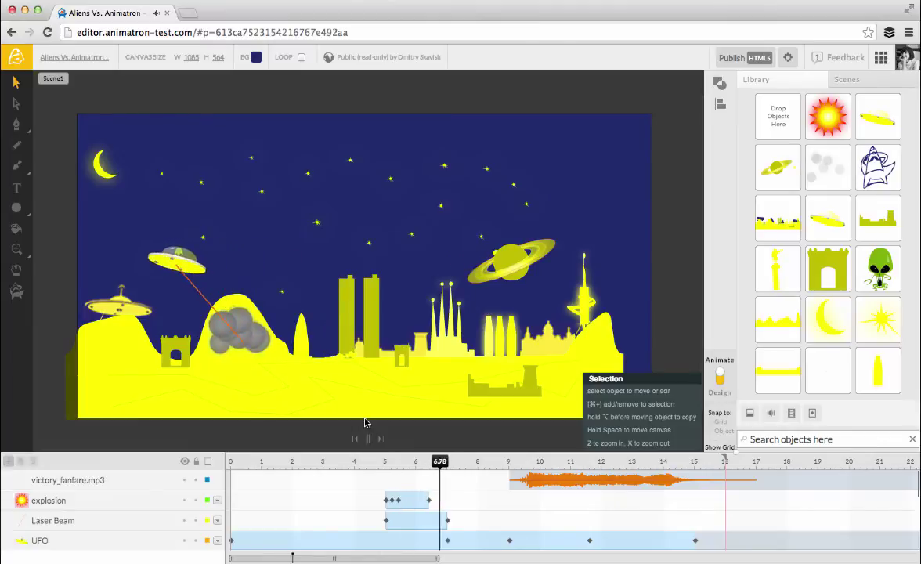
click(367, 438)
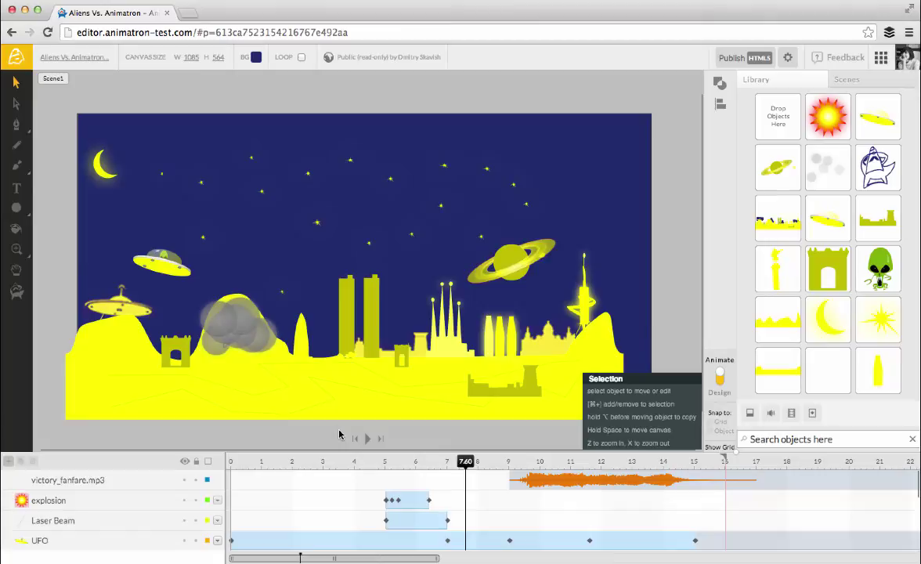
click(355, 439)
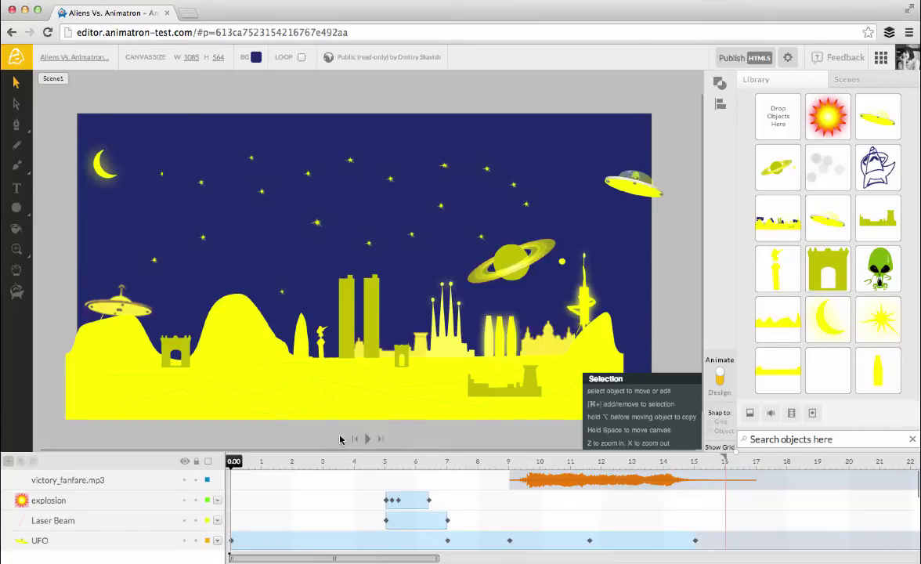
click(477, 464)
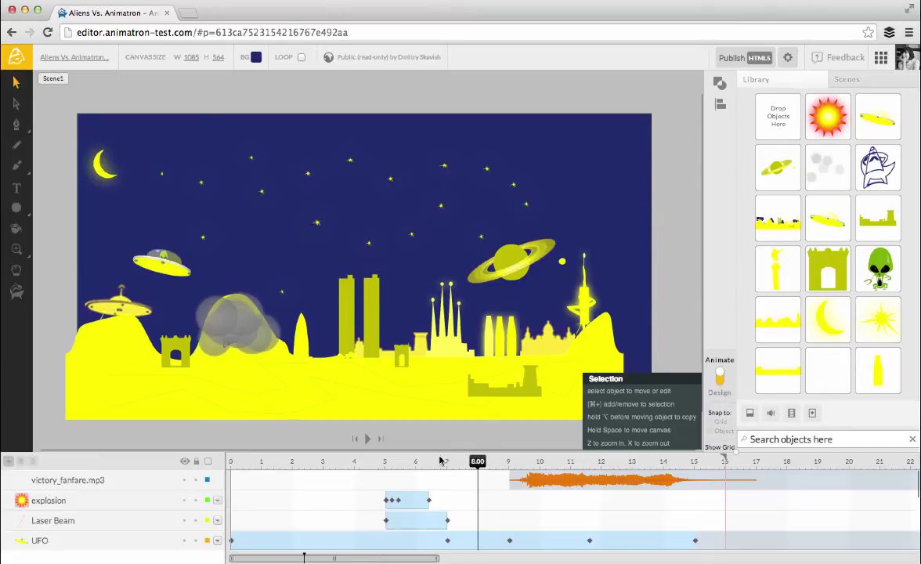
click(367, 438)
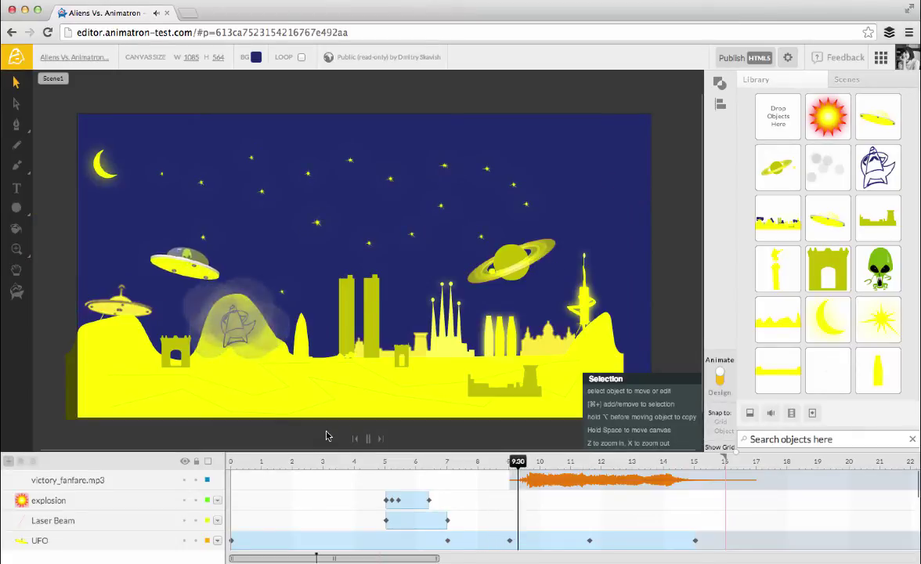
key(space)
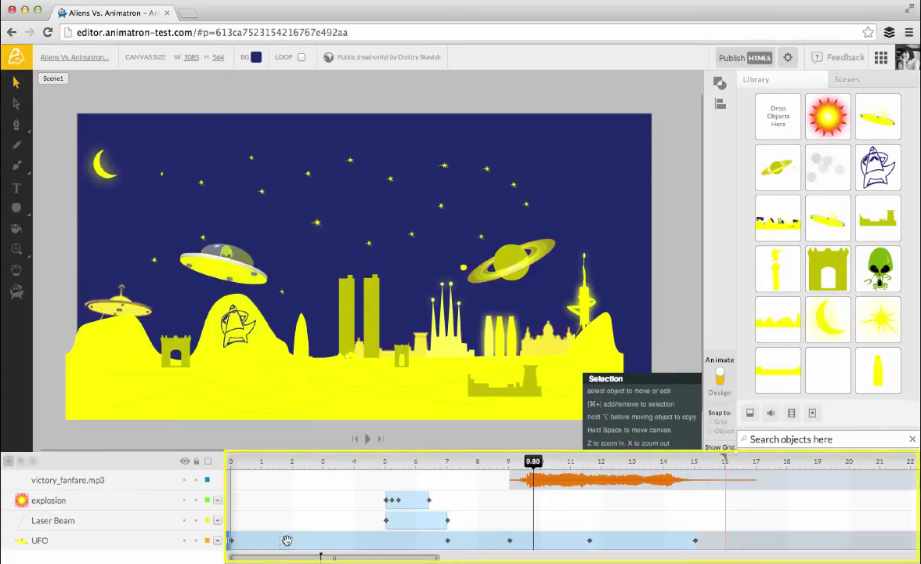
Narrow the timeline scrollbar handles to show roughly 9 to 12 seconds
drag(289, 559, 235, 547)
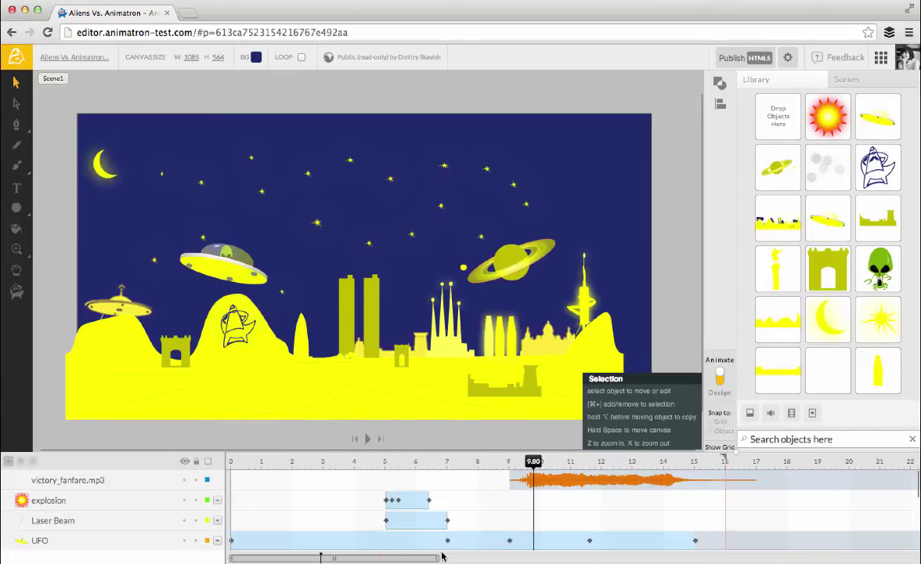
drag(437, 557, 302, 560)
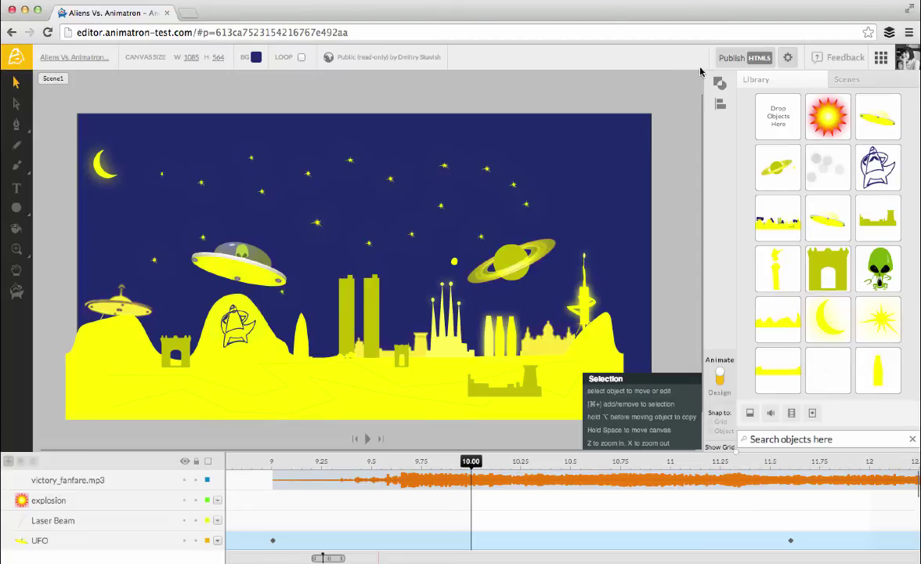
Check the publish settings, keeping HTML5 as the output format
click(788, 58)
click(763, 81)
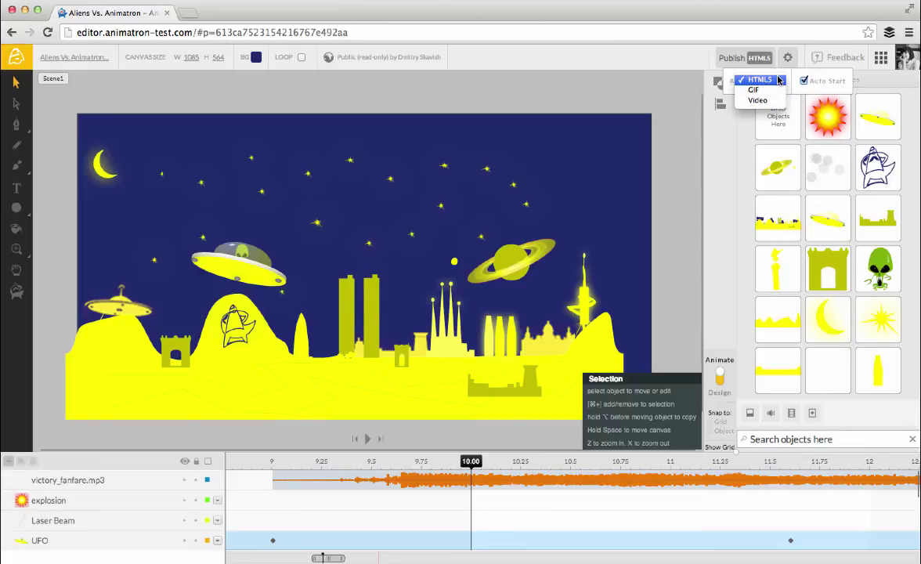
click(793, 74)
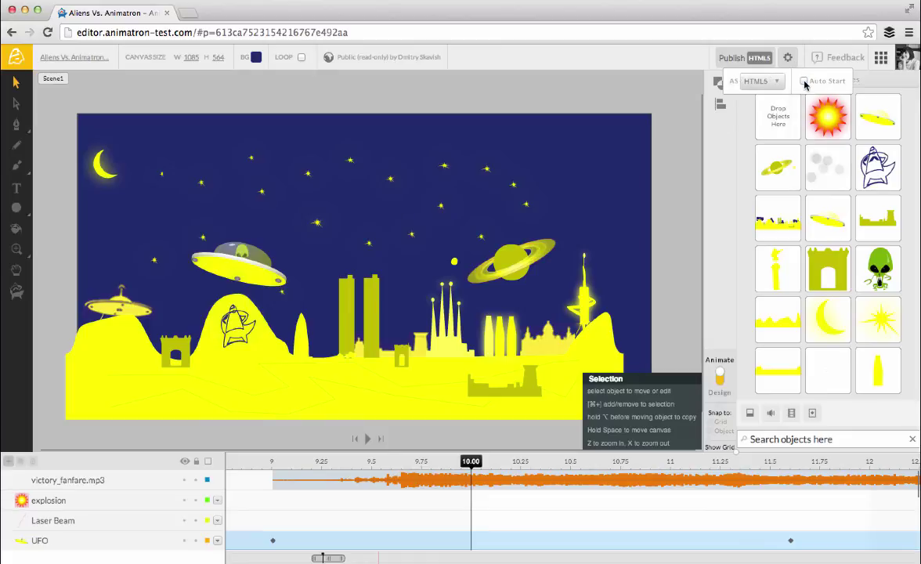
click(788, 61)
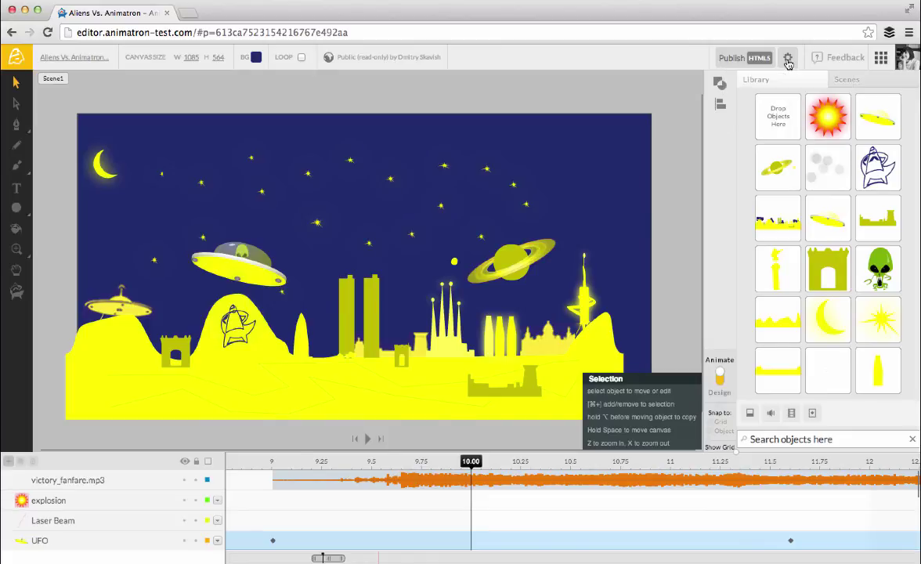
Publish Aliens Vs. Animatron as HTML5 and open its player link in a new tab
click(741, 61)
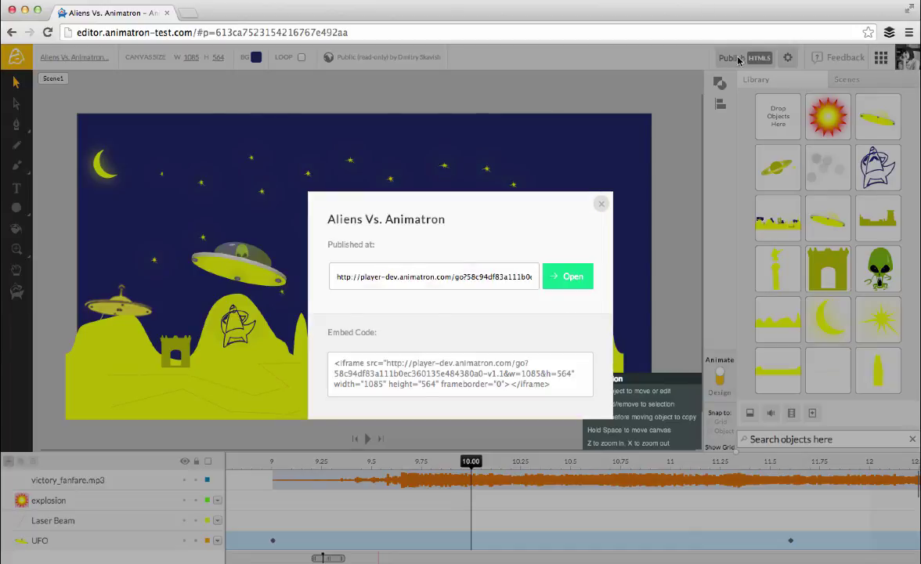
click(565, 276)
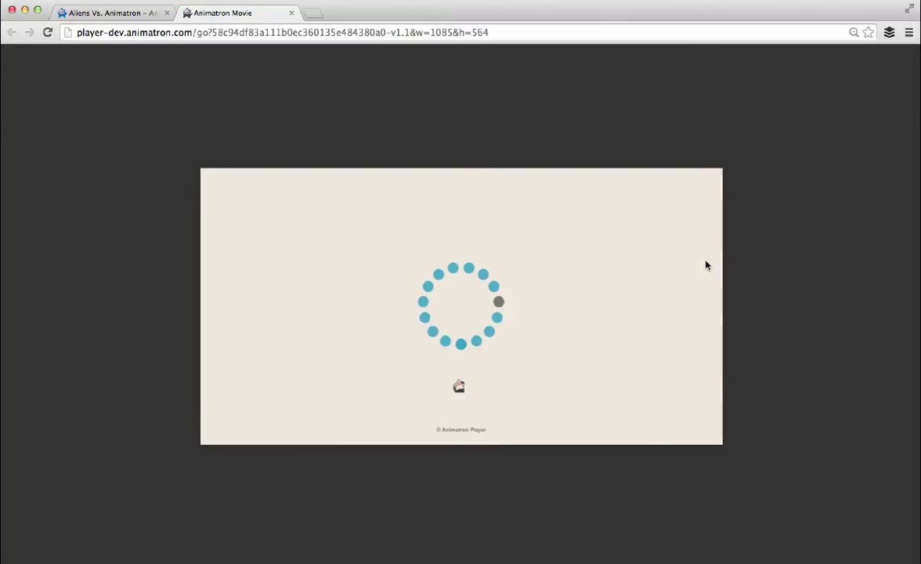
Play, pause and resume the published animation in Animatron Player
click(455, 310)
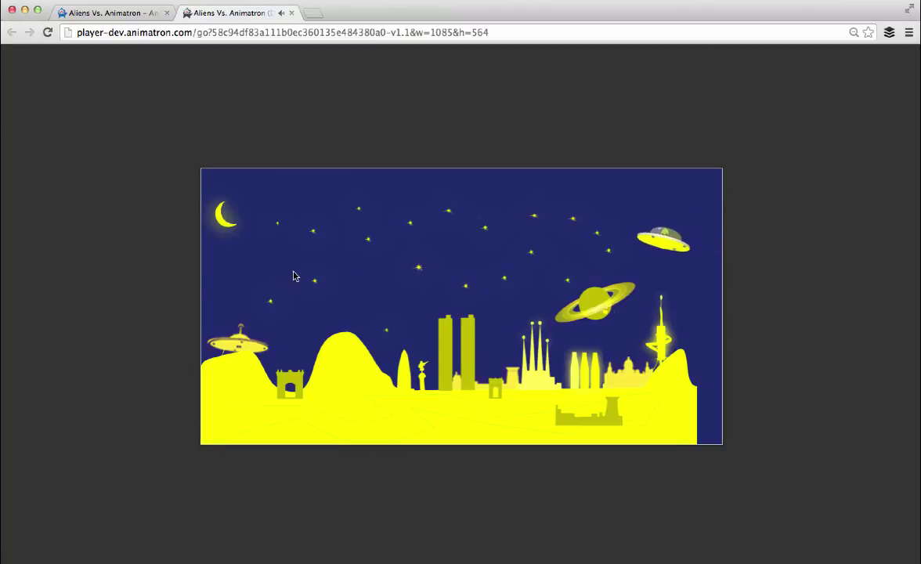
click(463, 307)
click(463, 307)
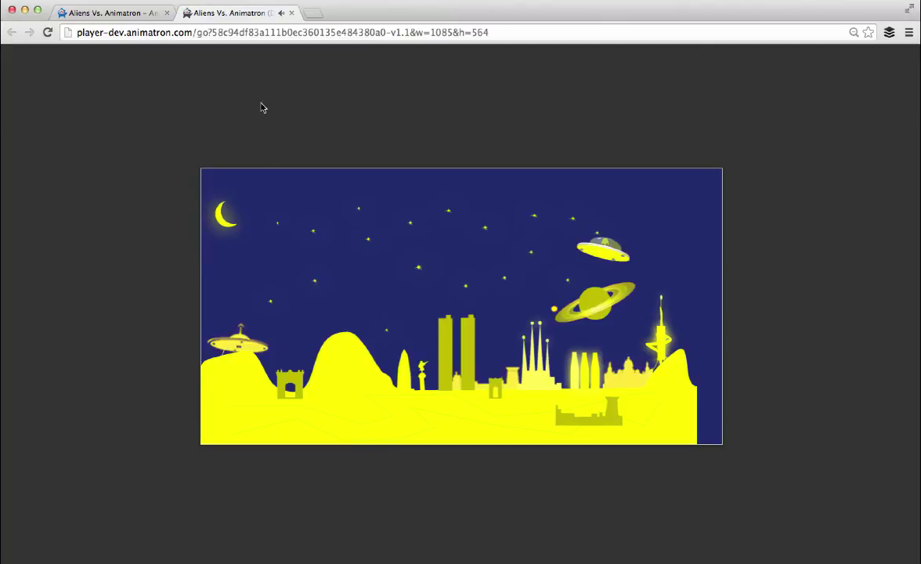
Select the player's URL, then return to the editor and select the iframe embed code
click(249, 32)
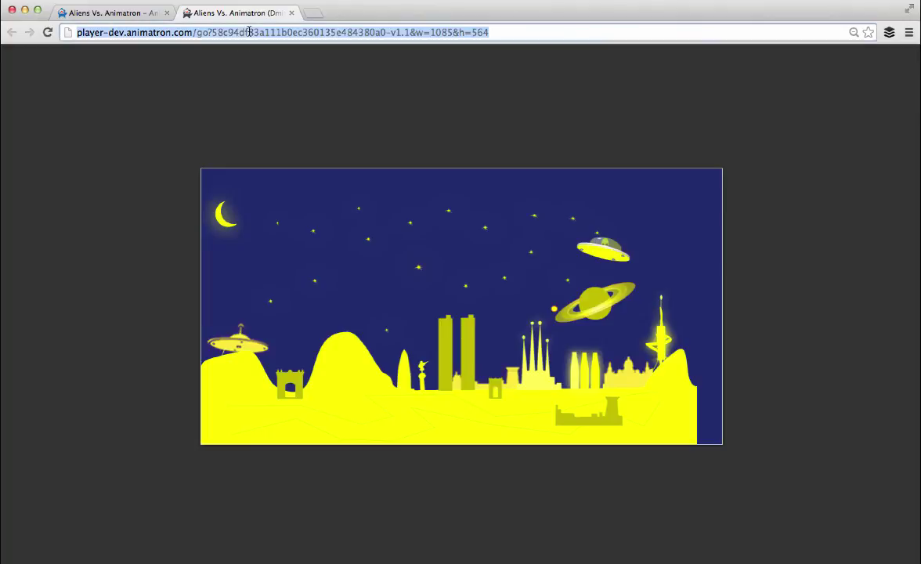
click(291, 13)
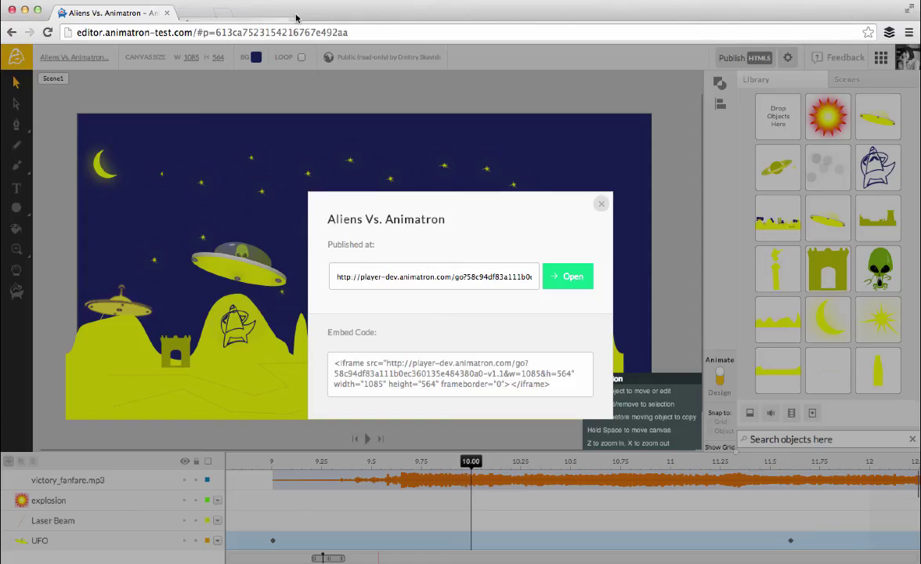
click(386, 375)
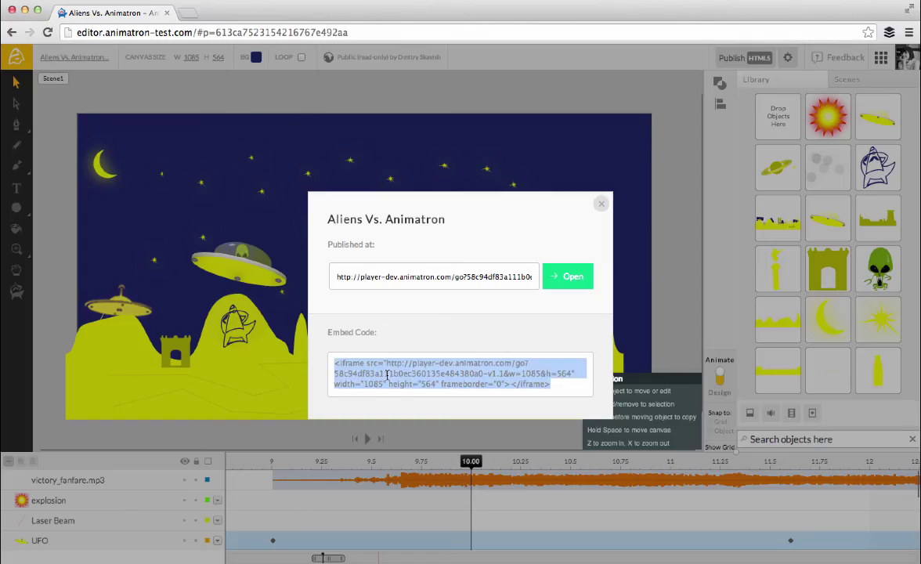